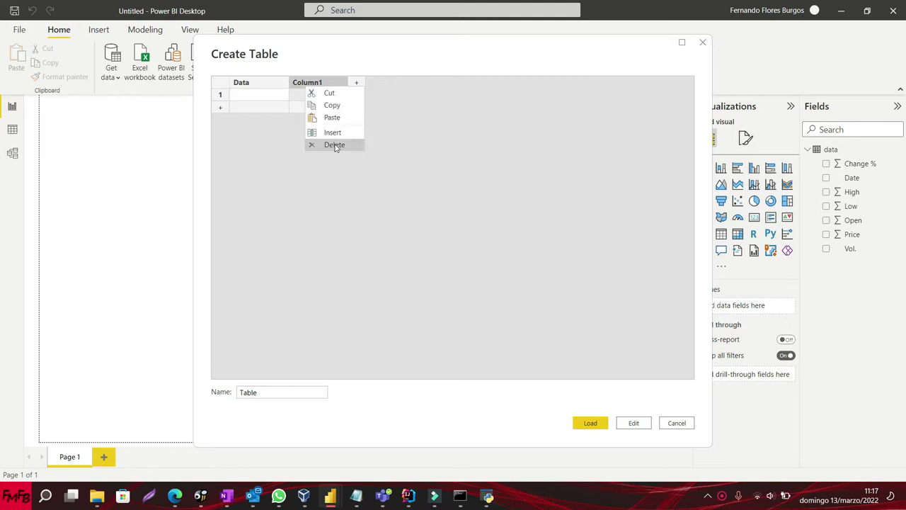
Step: Delete Column1 from the new table and fill the Data column with the values 1 through 5
{"action": "left_click", "coordinate": [334, 144]}
{"action": "left_click", "coordinate": [271, 101]}
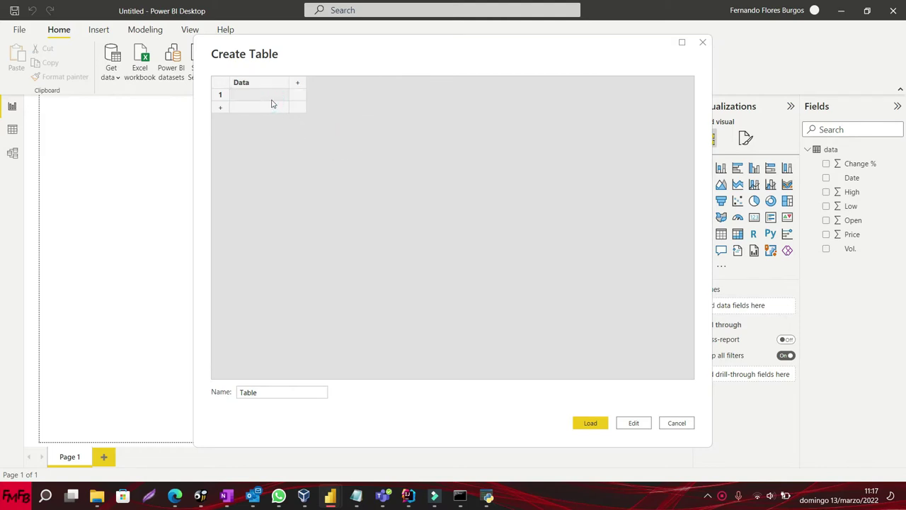
{"action": "type", "text": "1"}
{"action": "key", "text": "Return"}
{"action": "type", "text": "2"}
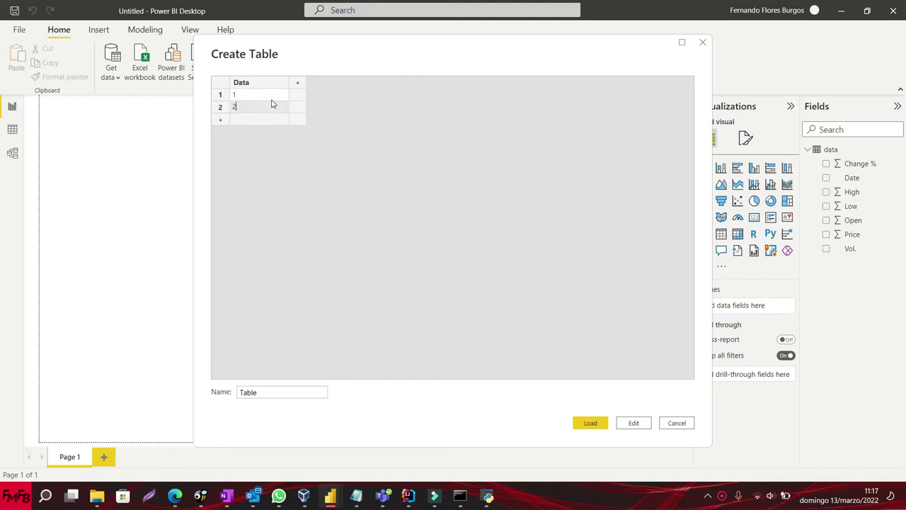
{"action": "key", "text": "Return"}
{"action": "type", "text": "3"}
{"action": "key", "text": "Return"}
{"action": "type", "text": "4"}
{"action": "key", "text": "Return"}
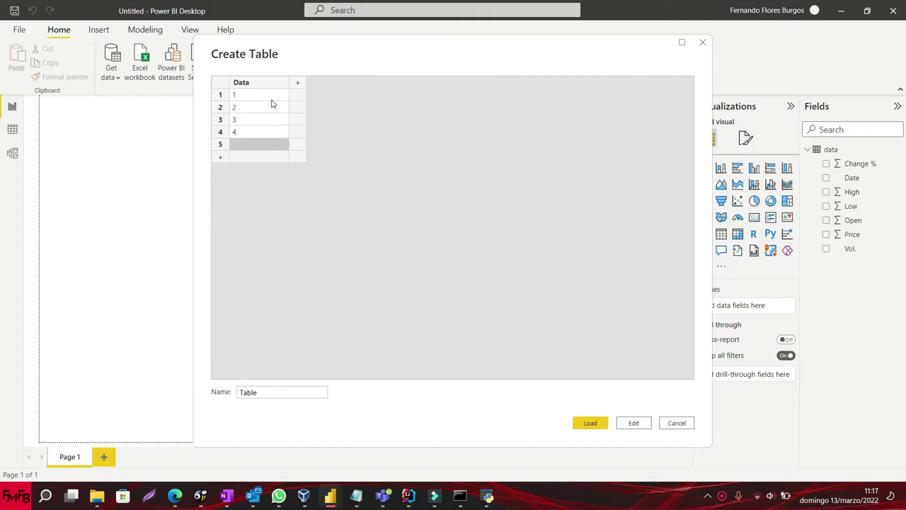
{"action": "type", "text": "5"}
Step: Name the new table Data and load it into the model
{"action": "left_click", "coordinate": [288, 393]}
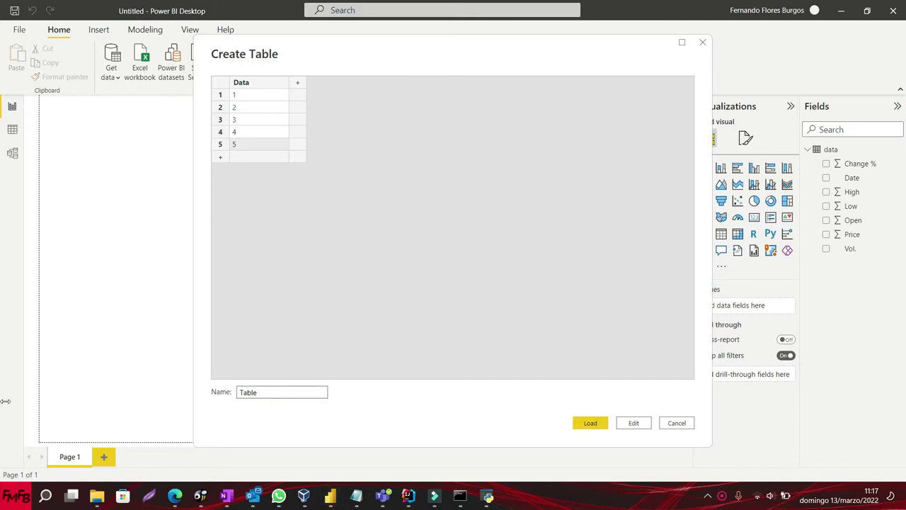
{"action": "left_click", "coordinate": [280, 393]}
{"action": "double_click", "coordinate": [280, 392]}
{"action": "type", "text": "Data"}
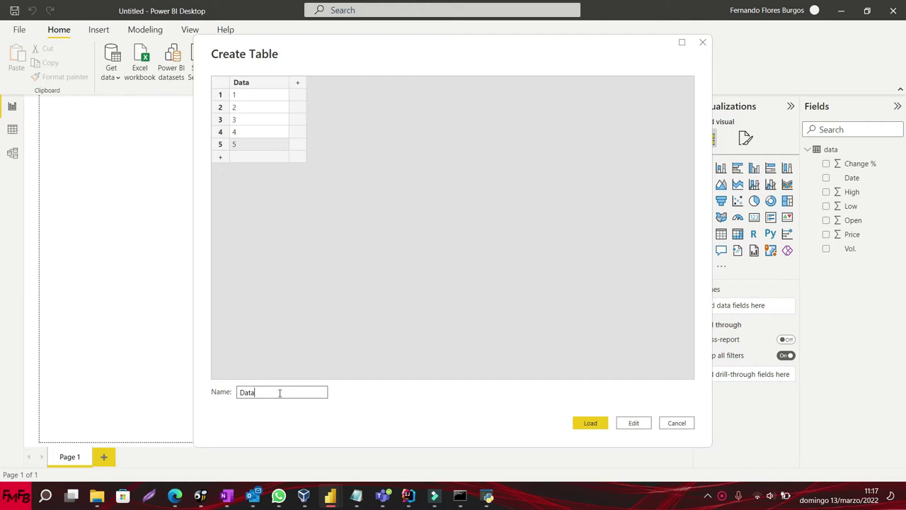
{"action": "left_click", "coordinate": [593, 423]}
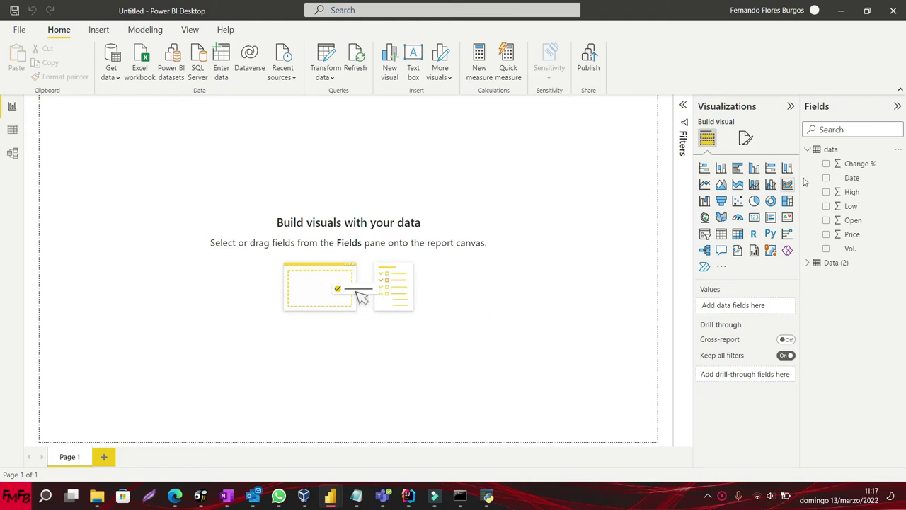
Step: Delete the old stock-price table "data" from the model and confirm the deletion
{"action": "right_click", "coordinate": [842, 154]}
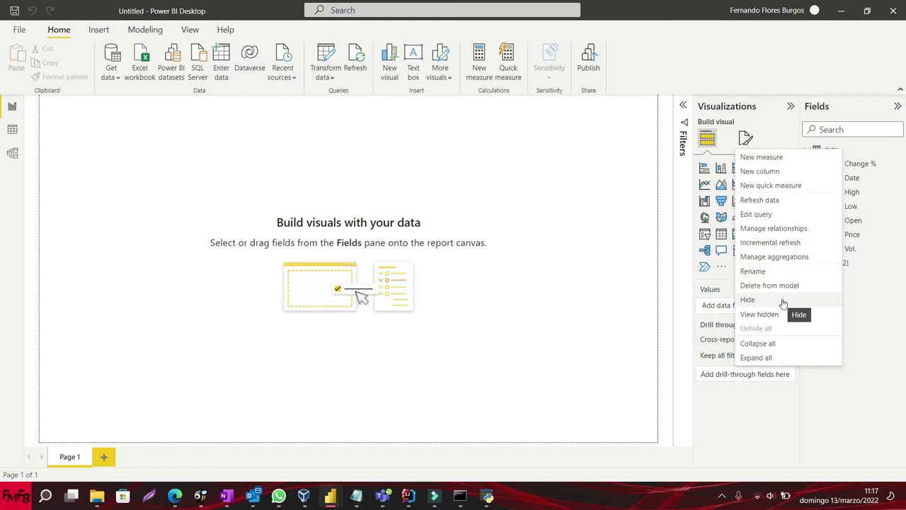
{"action": "key", "text": "Escape"}
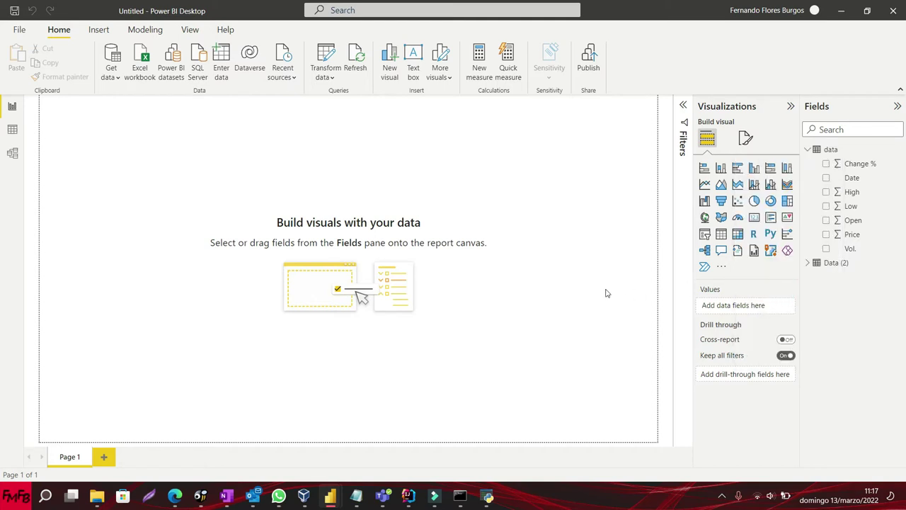
{"action": "key", "text": "Delete"}
{"action": "left_click", "coordinate": [522, 275]}
Step: Create a measure named comparison in the Data (2) table and start its formula with an empty IF function
{"action": "left_click", "coordinate": [811, 151]}
{"action": "right_click", "coordinate": [827, 151]}
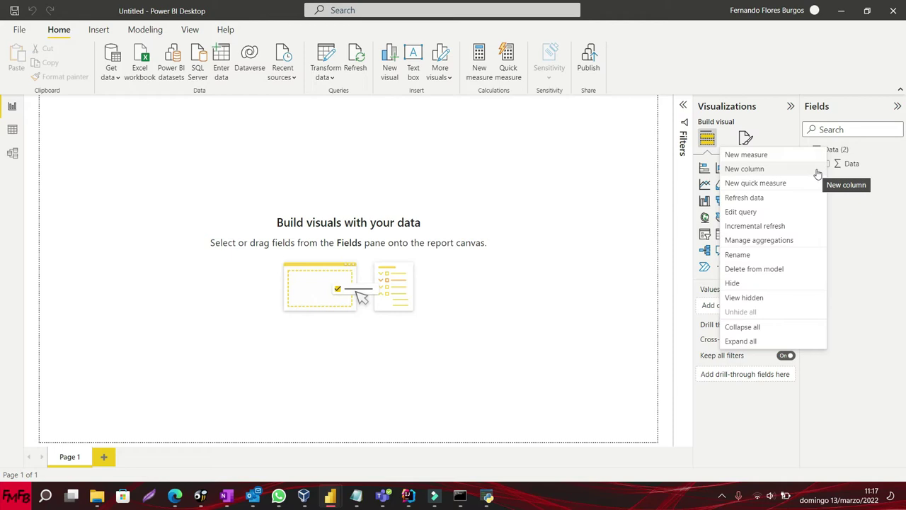
{"action": "left_click", "coordinate": [814, 154]}
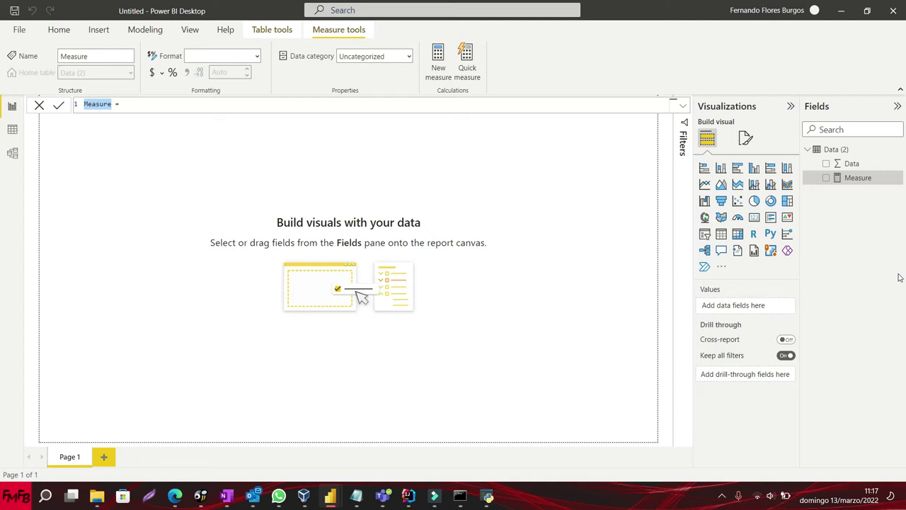
{"action": "type", "text": "comparison"}
{"action": "type", "text": "if()"}
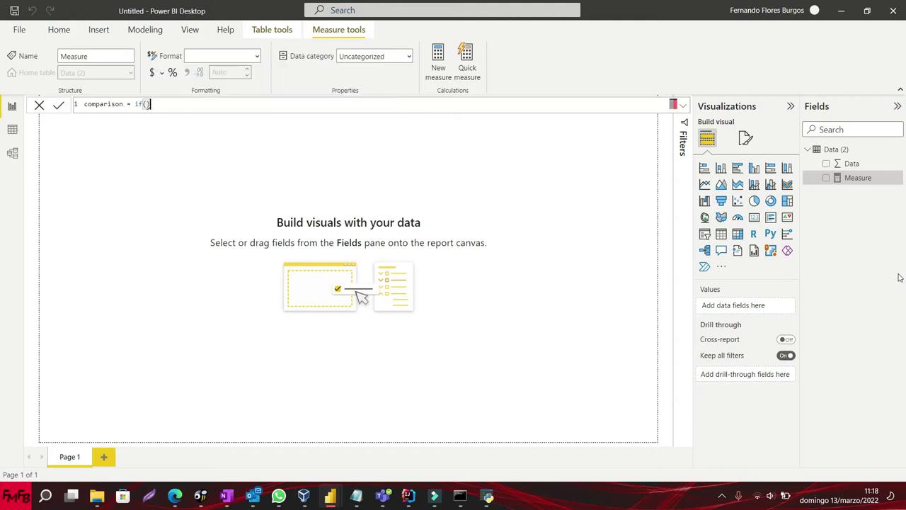
{"action": "type", "text": "data"}
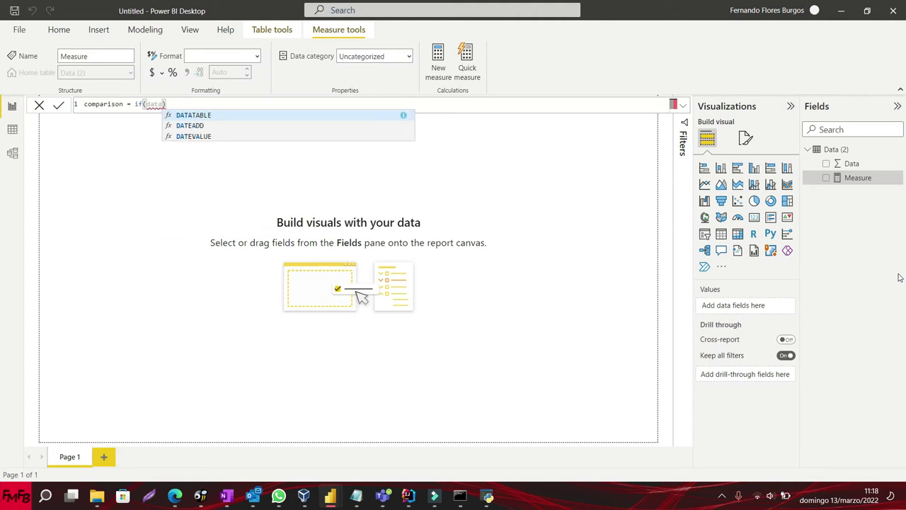
{"action": "key", "text": "BackSpace"}
{"action": "key", "text": "BackSpace"}
{"action": "key", "text": "BackSpace"}
{"action": "key", "text": "BackSpace"}
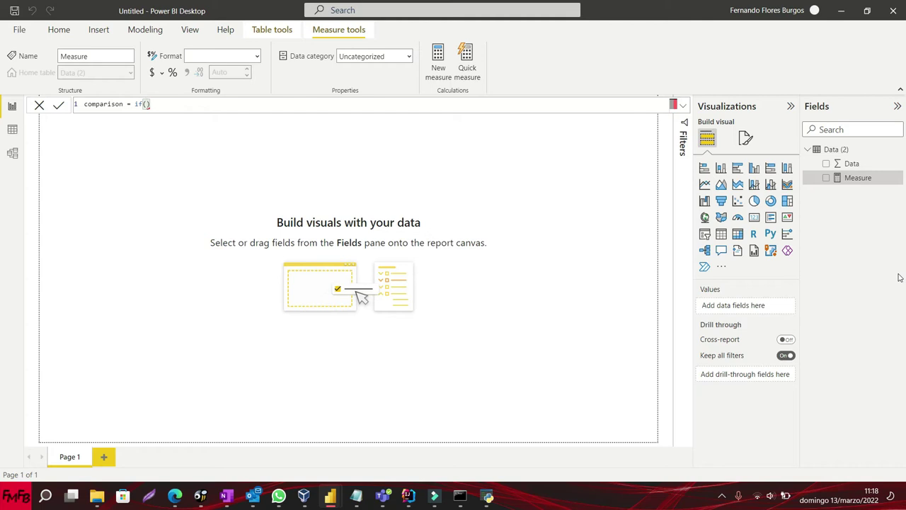
Step: Insert SELECTEDVALUE('Data (2)'[Data]) as the start of the IF function's logical test
{"action": "type", "text": "sele"}
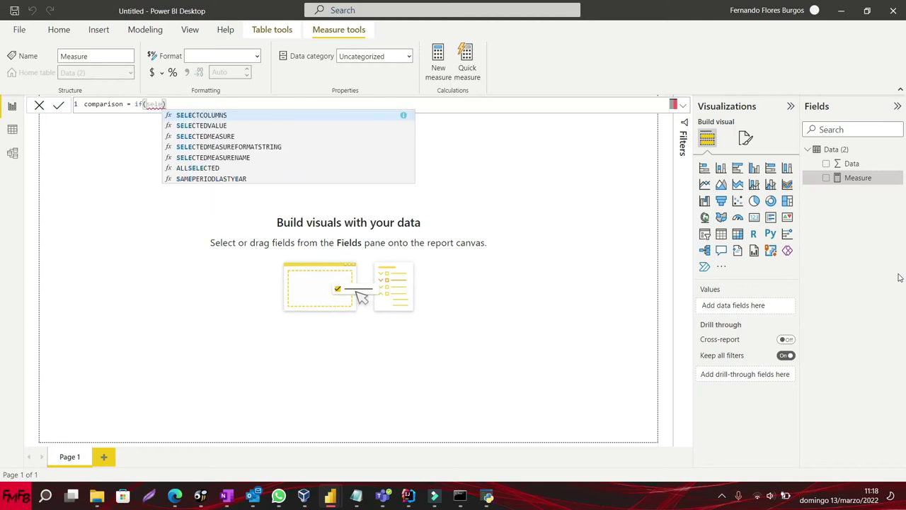
{"action": "key", "text": "Down"}
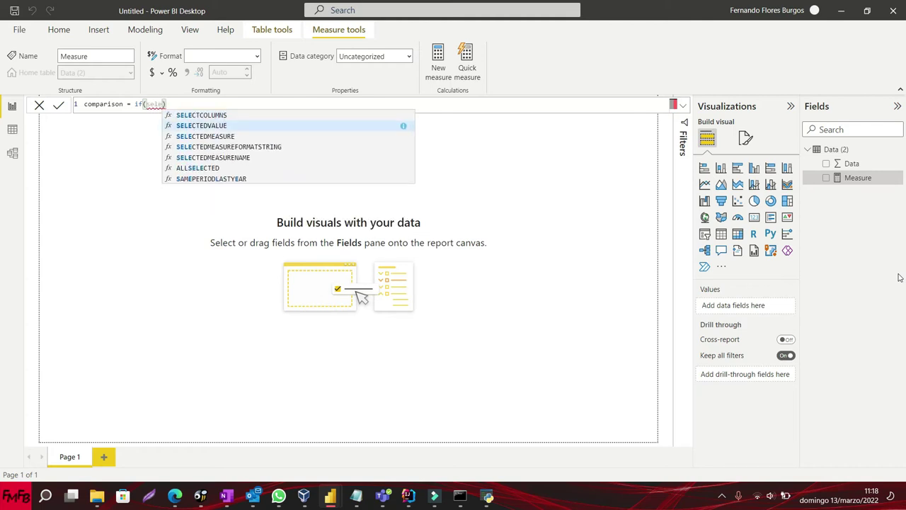
{"action": "key", "text": "Tab"}
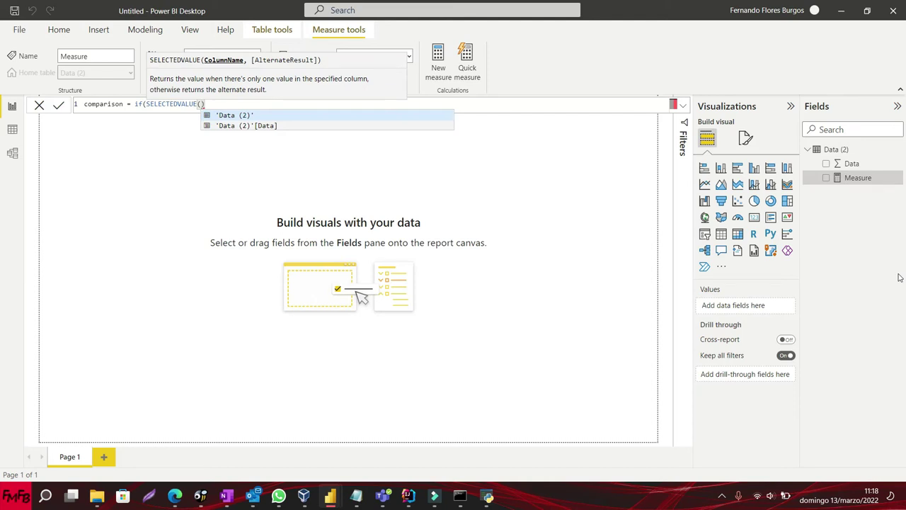
{"action": "key", "text": "Escape"}
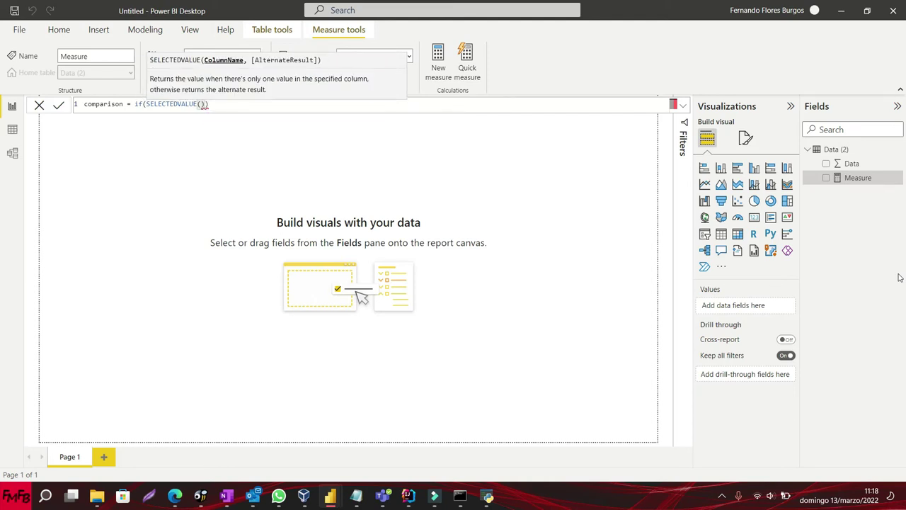
{"action": "type", "text": "da"}
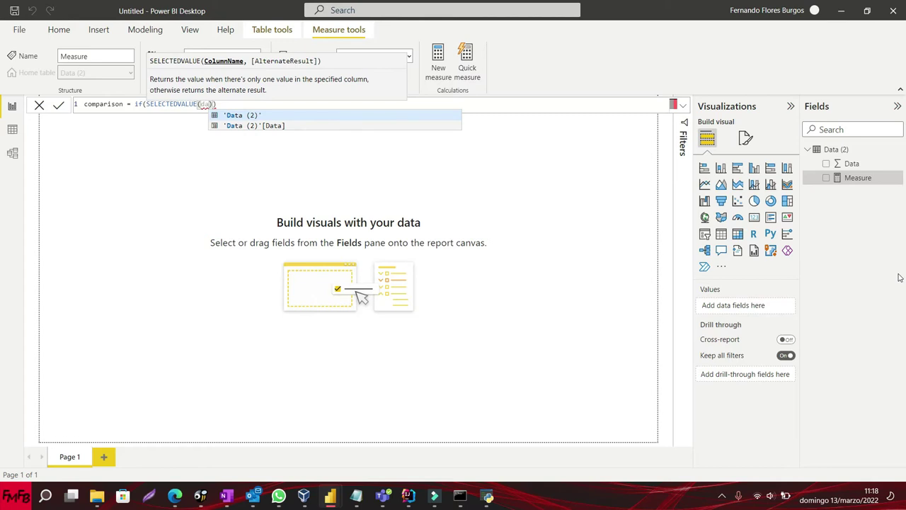
{"action": "key", "text": "Down"}
{"action": "key", "text": "Tab"}
{"action": "key", "text": "Right"}
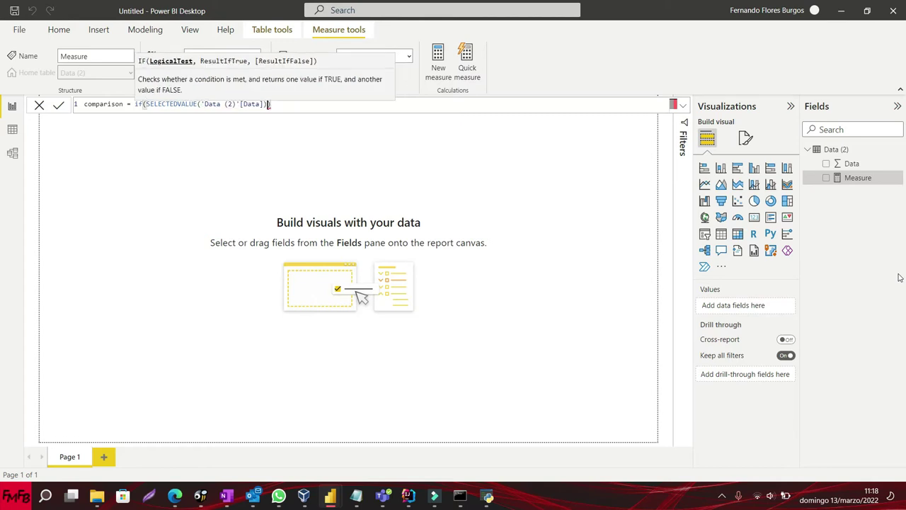
Step: Complete the IF function's logical test with the comparison >3 and a comma for the next argument
{"action": "type", "text": "<3,"}
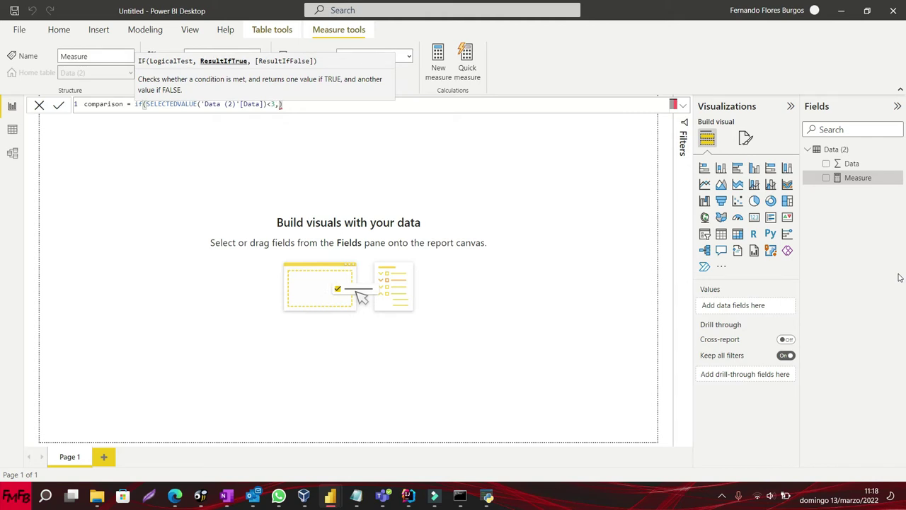
{"action": "key", "text": "Left"}
{"action": "key", "text": "Left"}
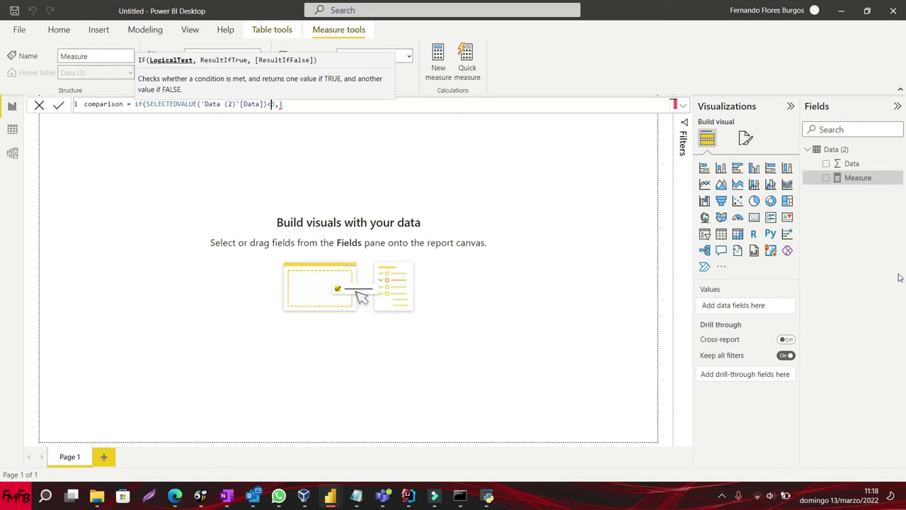
{"action": "key", "text": "BackSpace"}
{"action": "type", "text": ">"}
{"action": "key", "text": "Right"}
{"action": "key", "text": "Right"}
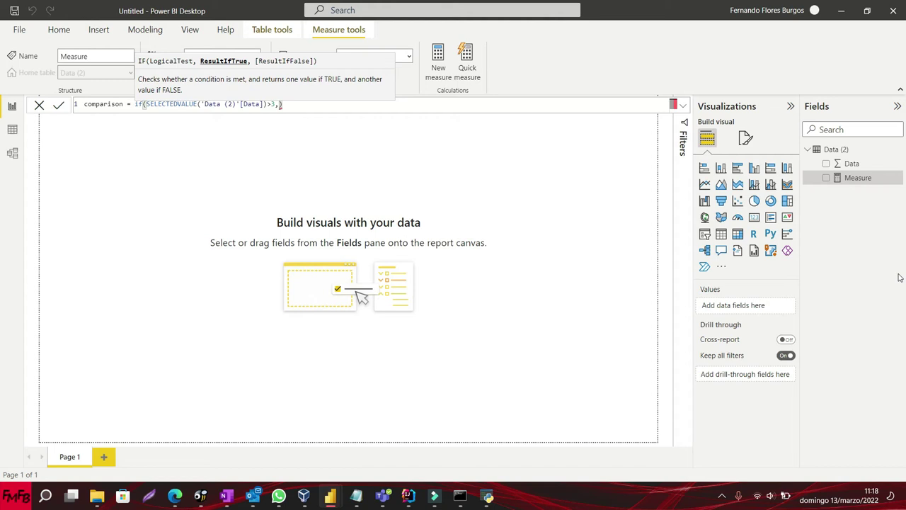
Step: Enter SELECTEDVALUE('Data (2)'[Data]) as the IF function's result when the test is true
{"action": "type", "text": "s"}
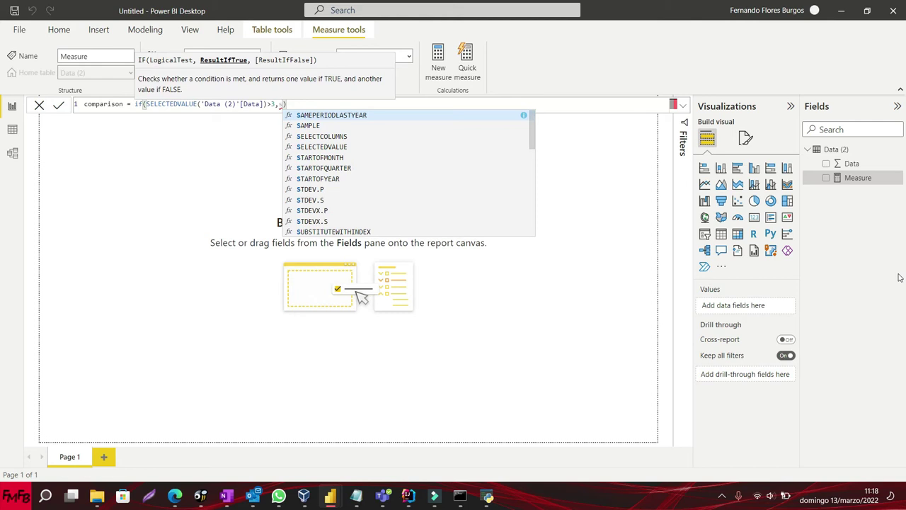
{"action": "type", "text": "ele"}
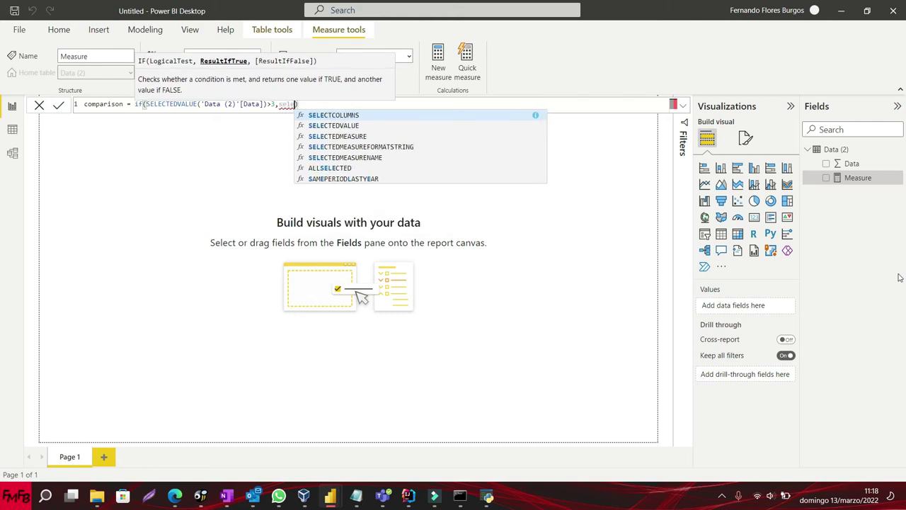
{"action": "key", "text": "Down"}
{"action": "key", "text": "Tab"}
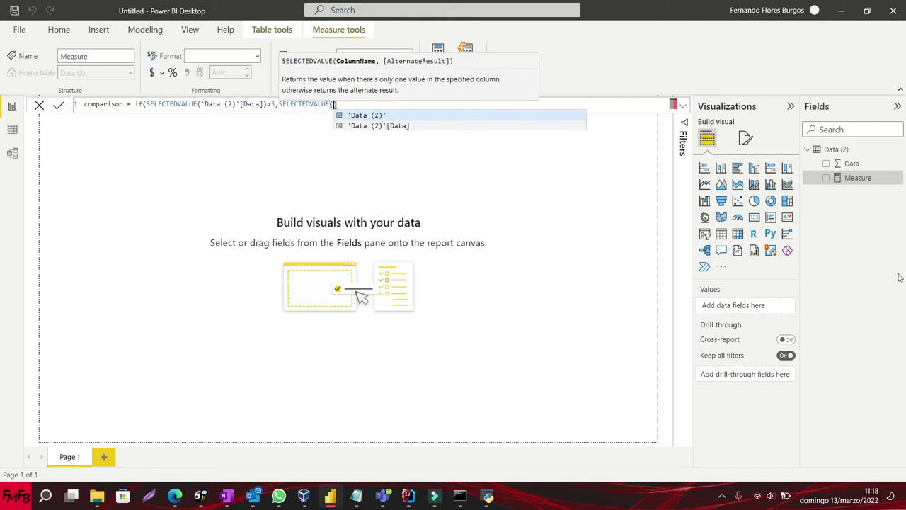
{"action": "key", "text": "Down"}
{"action": "key", "text": "Tab"}
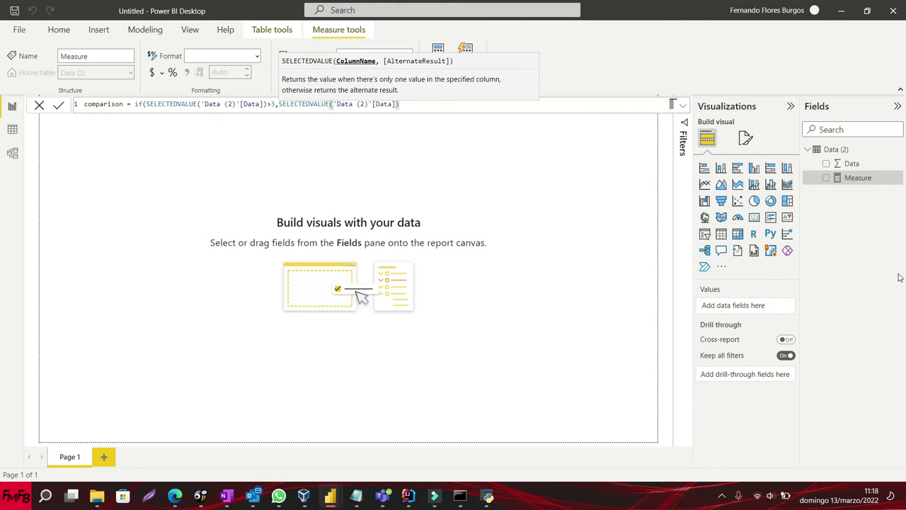
{"action": "type", "text": ")"}
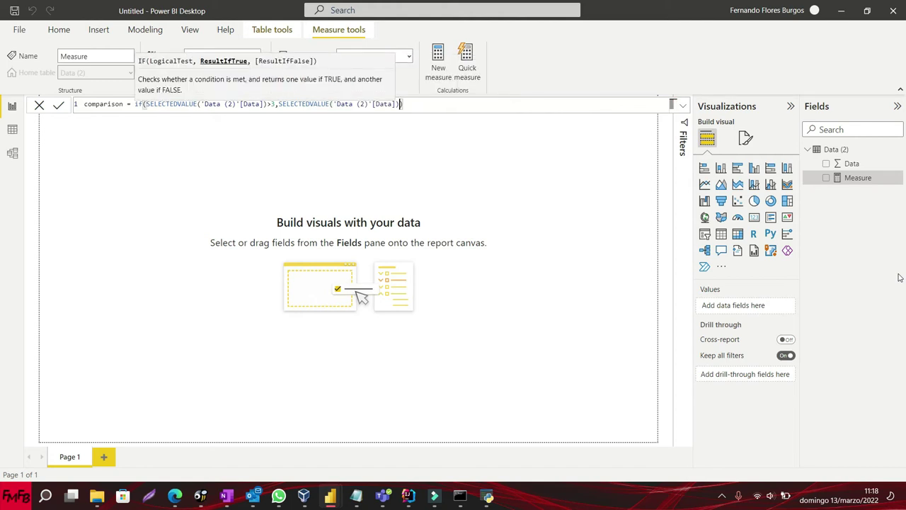
Step: Append &" " to the true result to join a quoted text containing a space
{"action": "type", "text": "&"}
{"action": "key", "text": "Left"}
{"action": "type", "text": "\""}
{"action": "key", "text": "Right"}
{"action": "type", "text": "\""}
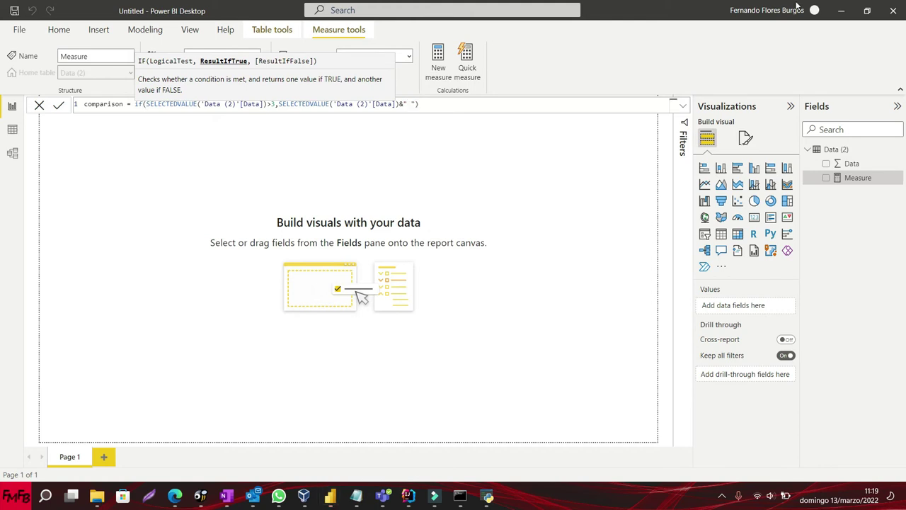
Step: Switch to the Edge browser, open Google in a new tab and search for "emojis"
{"action": "left_click", "coordinate": [174, 495]}
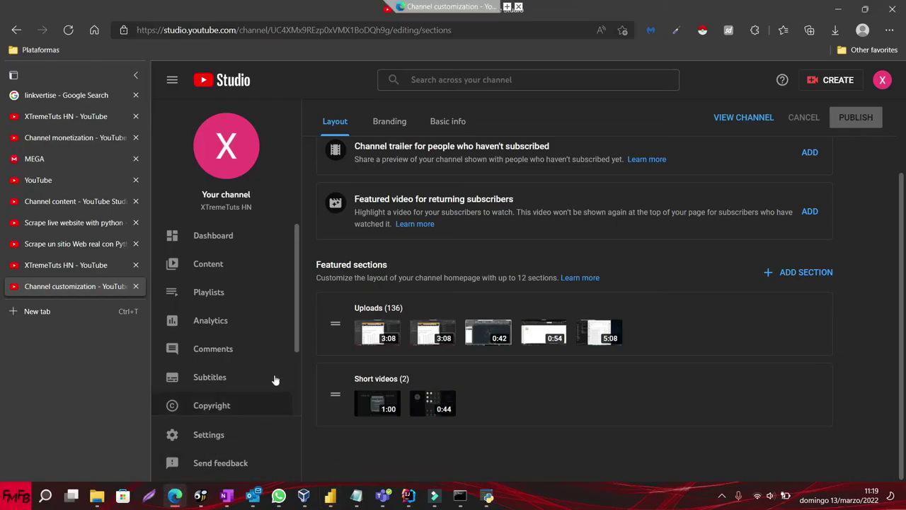
{"action": "middle_click", "coordinate": [94, 30]}
{"action": "left_click", "coordinate": [78, 306]}
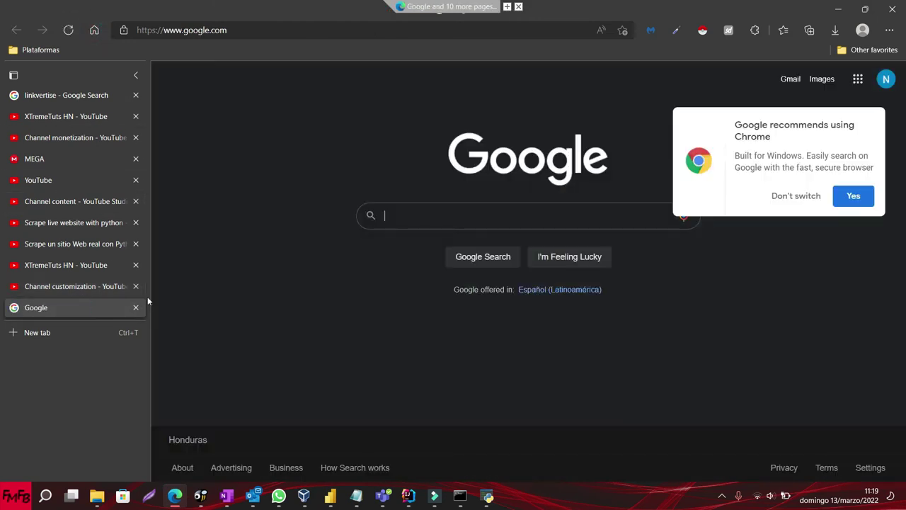
{"action": "type", "text": "emoji"}
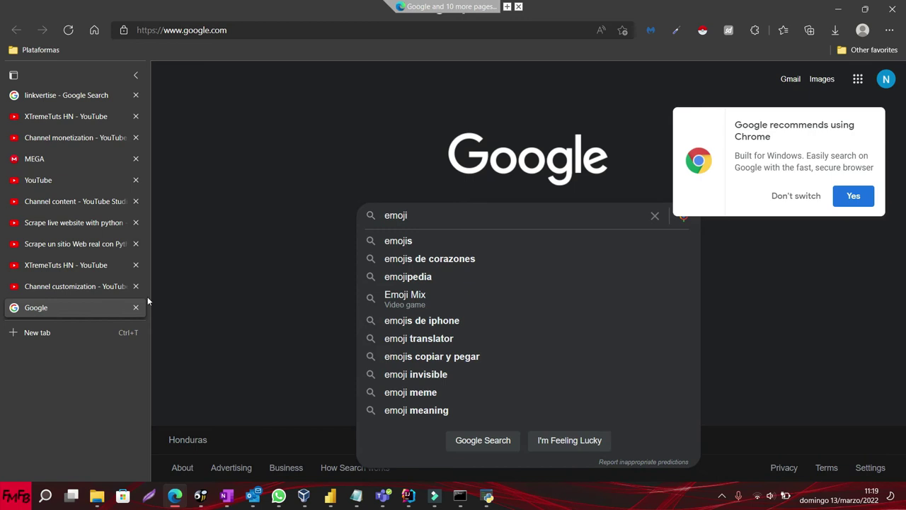
{"action": "type", "text": "s"}
{"action": "key", "text": "Return"}
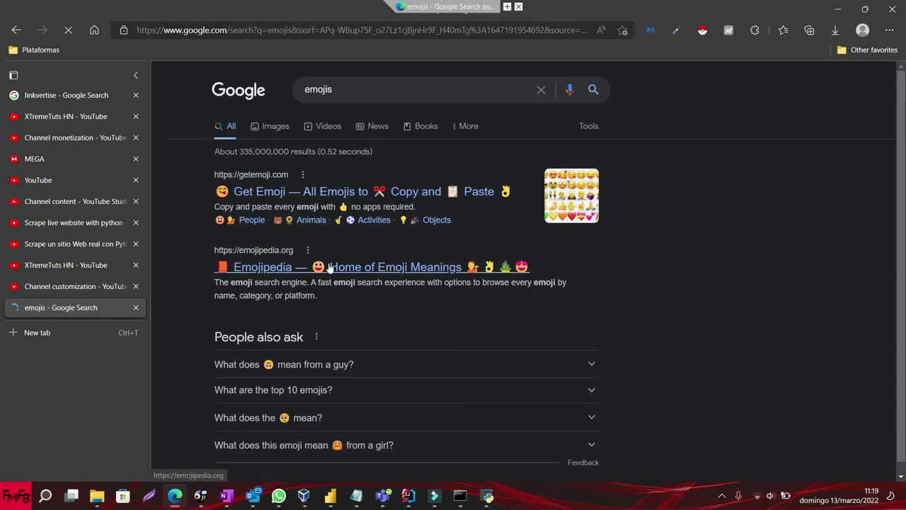
Step: Open the Get Emoji site from the results and copy the laughing face with tears of joy
{"action": "left_click", "coordinate": [348, 192]}
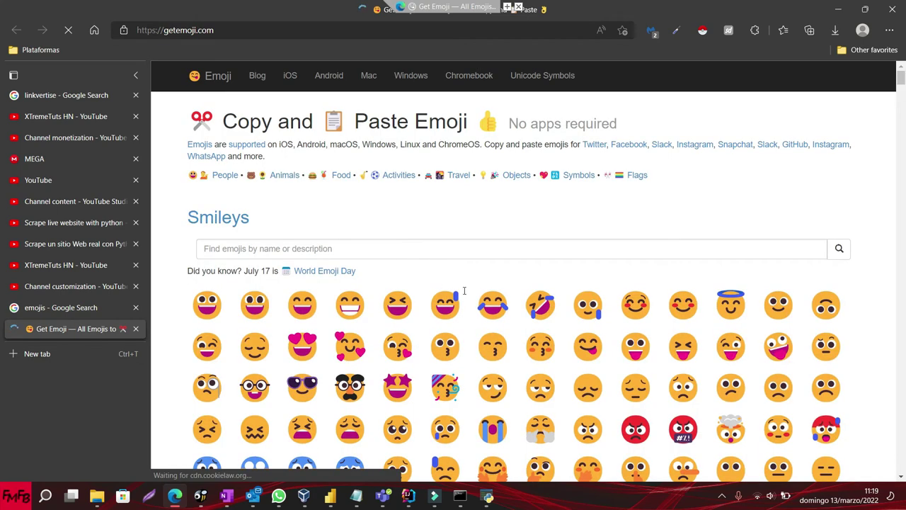
{"action": "left_click", "coordinate": [498, 315]}
{"action": "key", "text": "ctrl+c"}
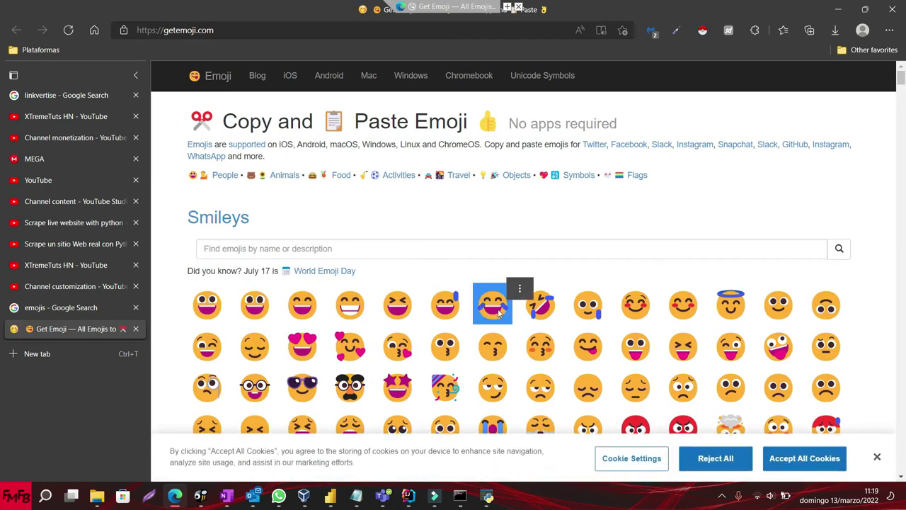
{"action": "key", "text": "alt+Tab"}
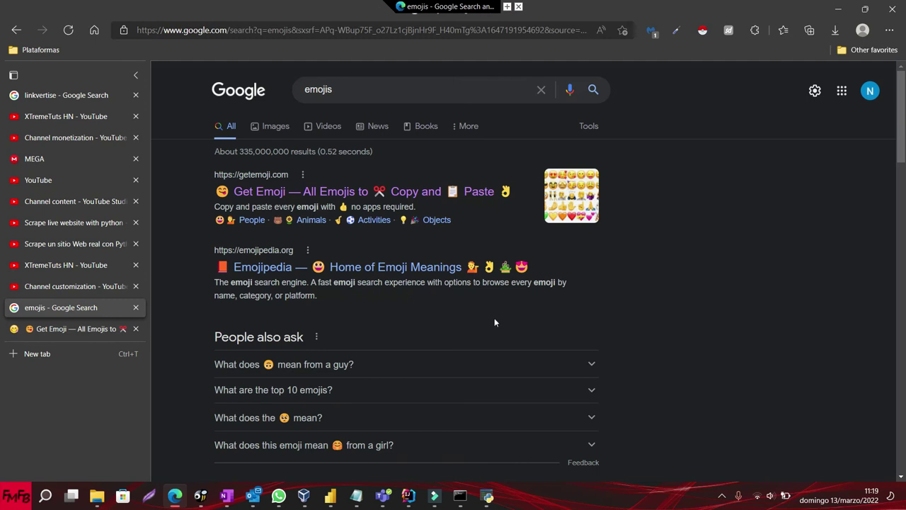
Step: Switch back to Power BI Desktop, paste the laughing emoji into the true result's quoted text and add a comma after it
{"action": "key", "text": "alt+Tab"}
{"action": "key", "text": "alt+Tab"}
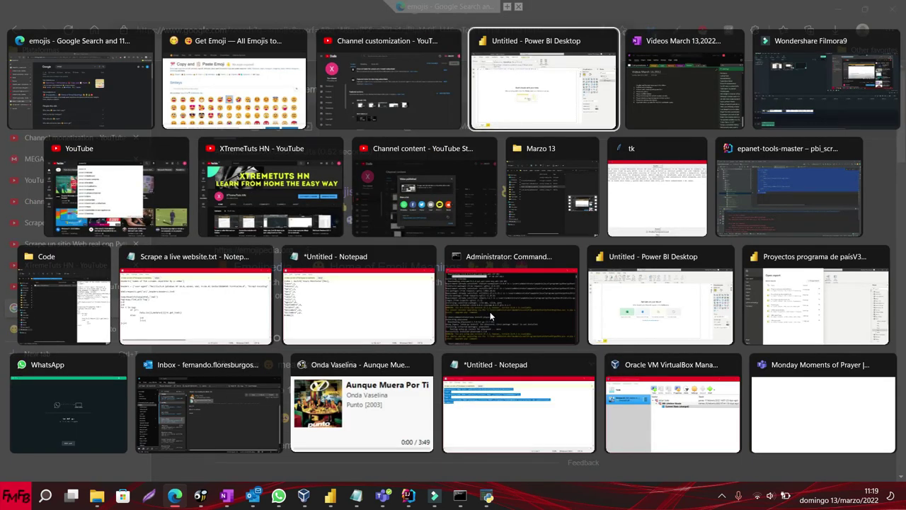
{"action": "key", "text": "ctrl+v"}
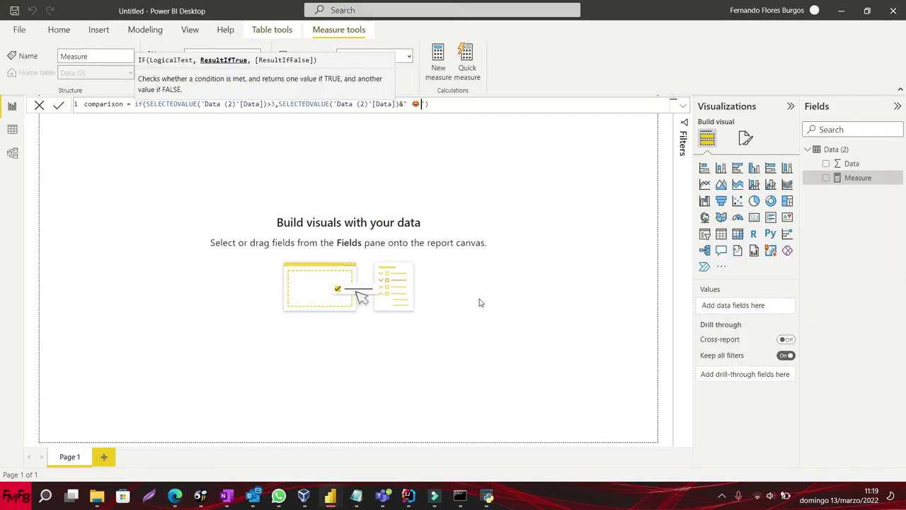
{"action": "type", "text": "\","}
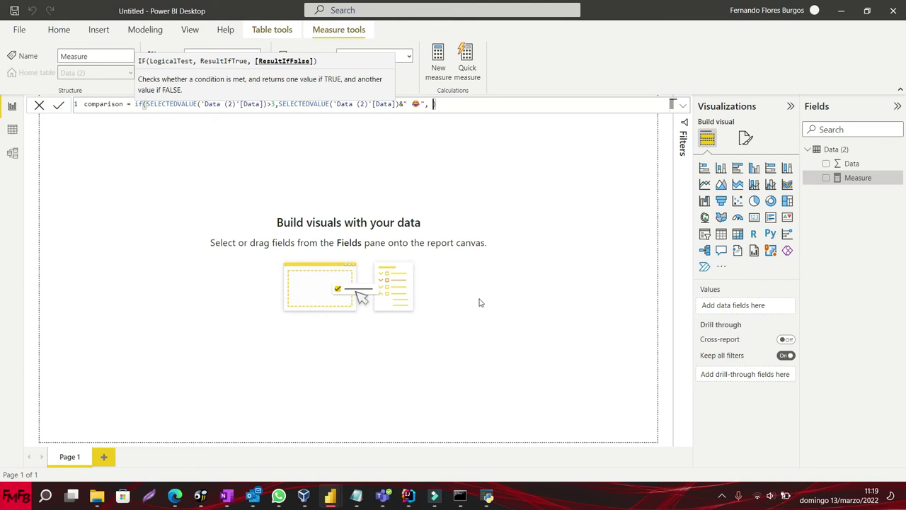
Step: Enter SELECTEDVALUE('Data (2)'[Data])&" " as the IF function's result when the test is false
{"action": "type", "text": " se"}
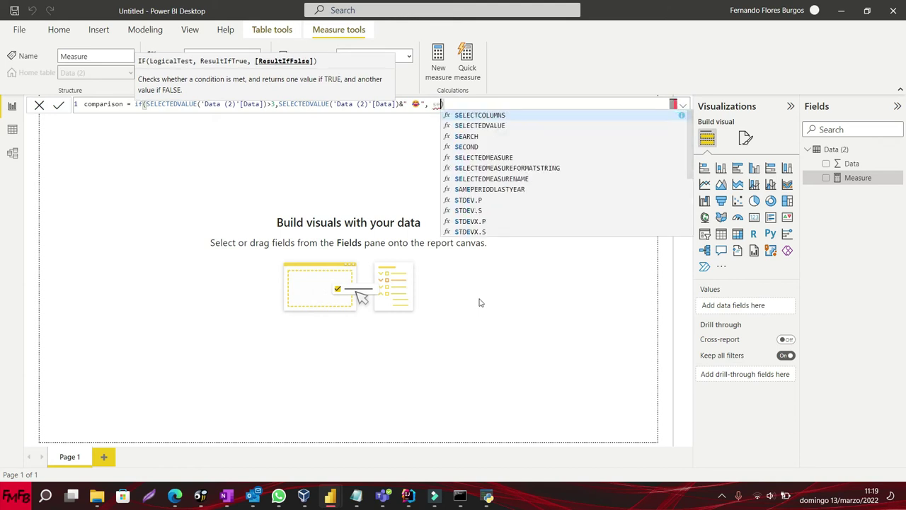
{"action": "key", "text": "Escape"}
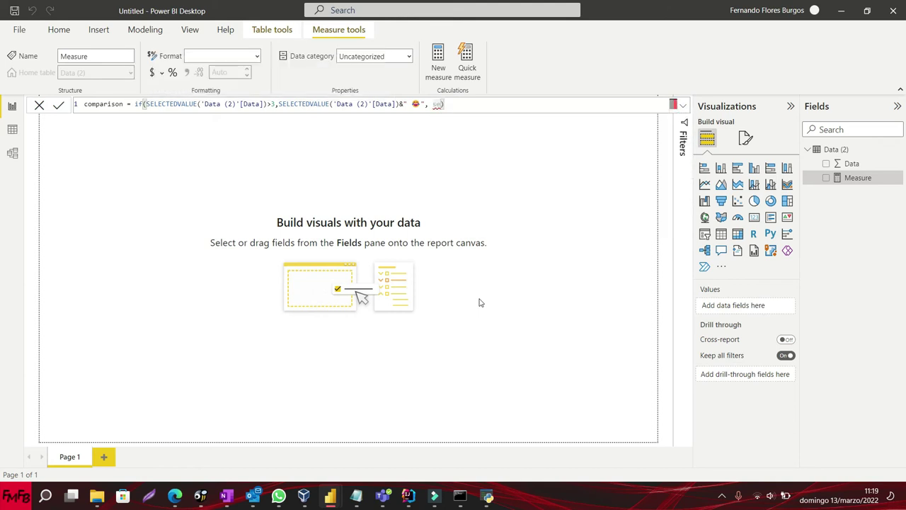
{"action": "type", "text": "l"}
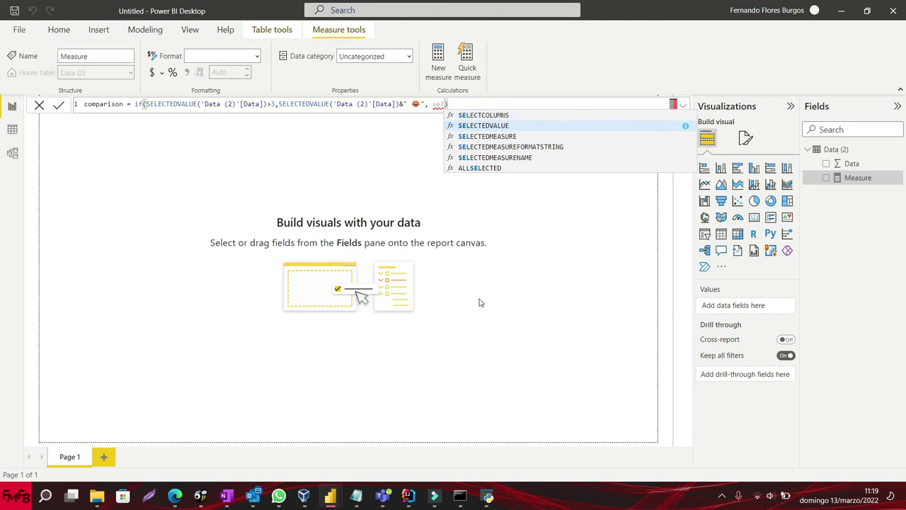
{"action": "key", "text": "Tab"}
{"action": "key", "text": "Down"}
{"action": "key", "text": "Tab"}
{"action": "type", "text": ")"}
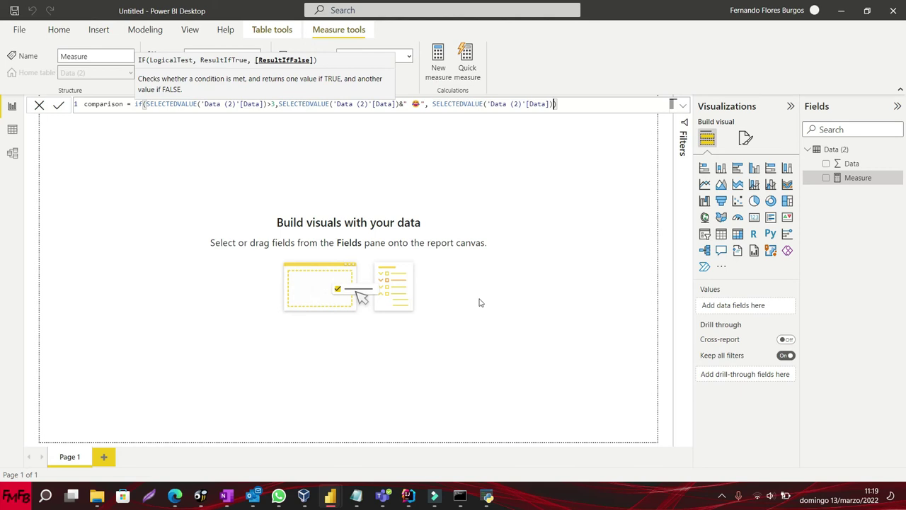
{"action": "type", "text": "&\""}
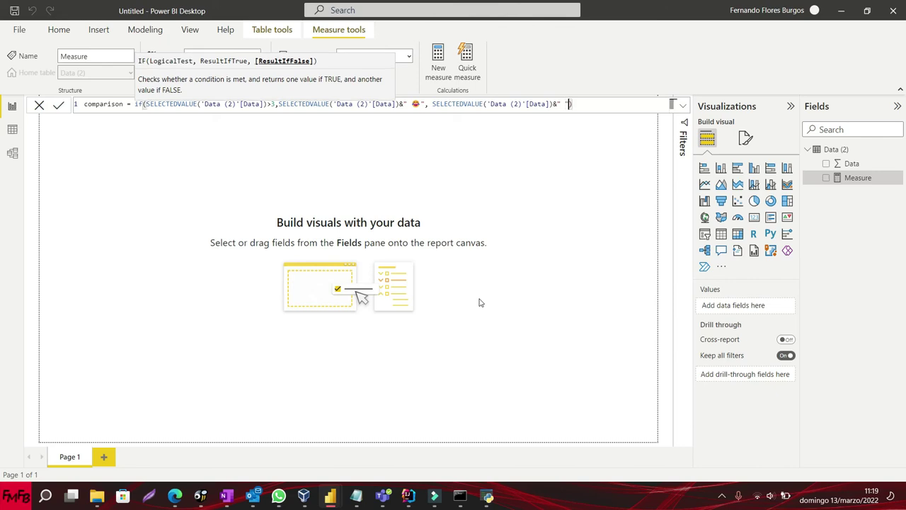
Step: Switch to the Edge browser and copy the smiling face with a tear from the Get Emoji page
{"action": "key", "text": "alt+Tab"}
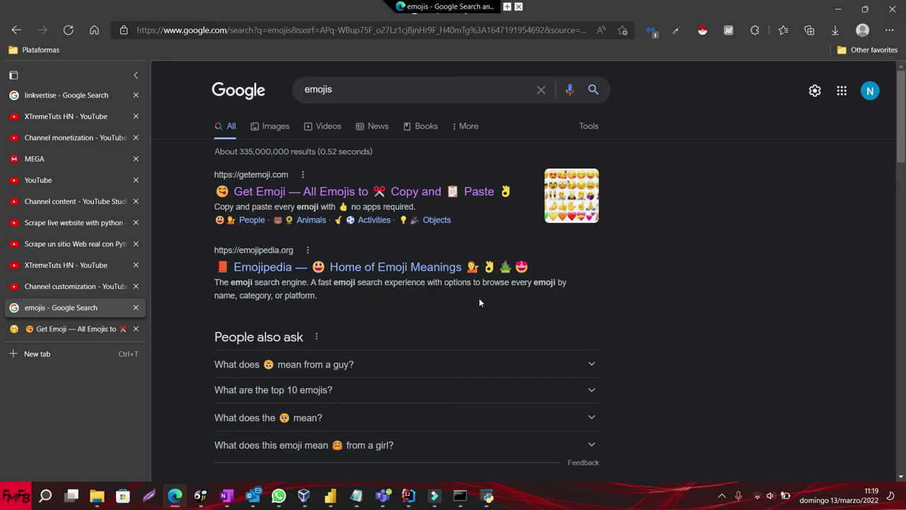
{"action": "key", "text": "ctrl+Tab"}
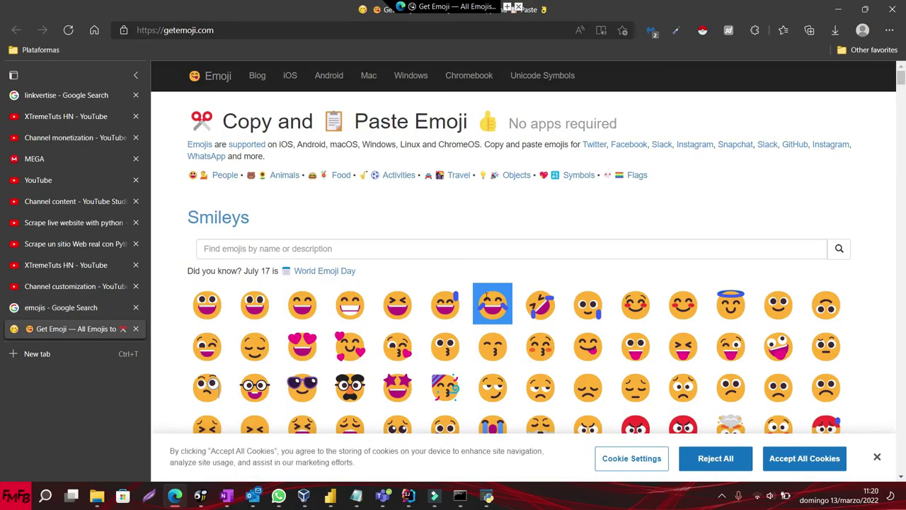
{"action": "left_click", "coordinate": [587, 302]}
{"action": "key", "text": "ctrl+c"}
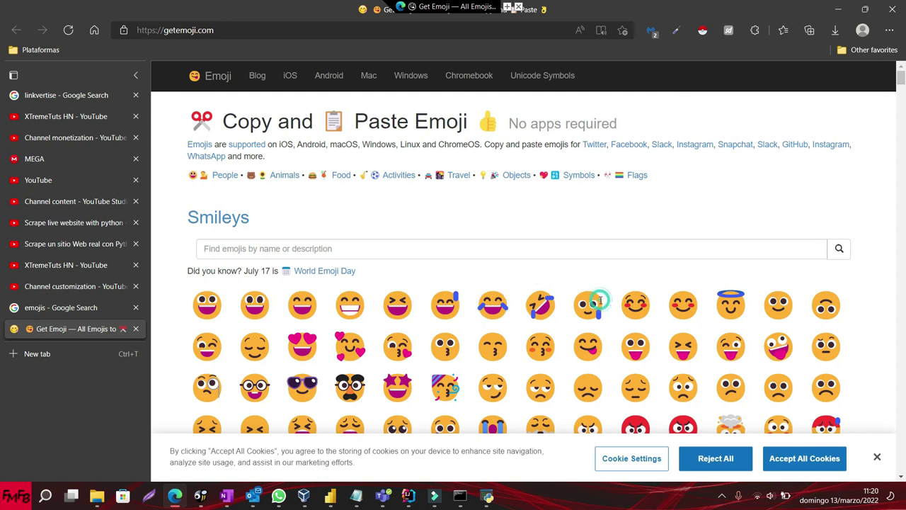
{"action": "left_click", "coordinate": [588, 303]}
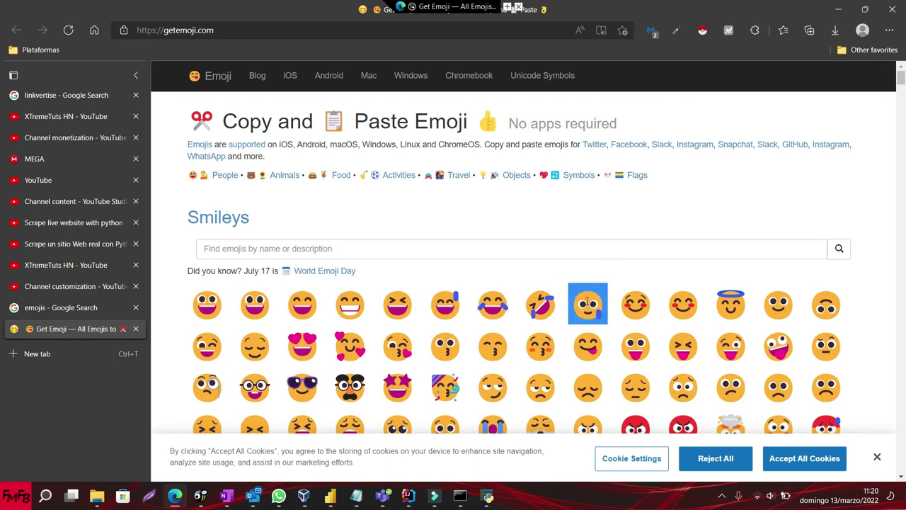
Step: Switch back to Power BI Desktop, paste the tear emoji into the false result's quoted text and commit the comparison measure
{"action": "key", "text": "alt+Tab"}
{"action": "key", "text": "alt+Tab"}
{"action": "key", "text": "Tab"}
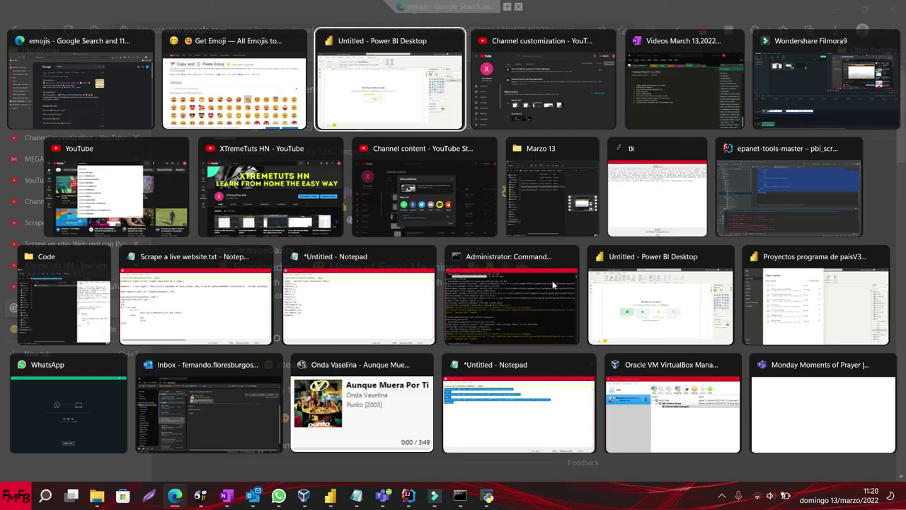
{"action": "key", "text": "ctrl+v"}
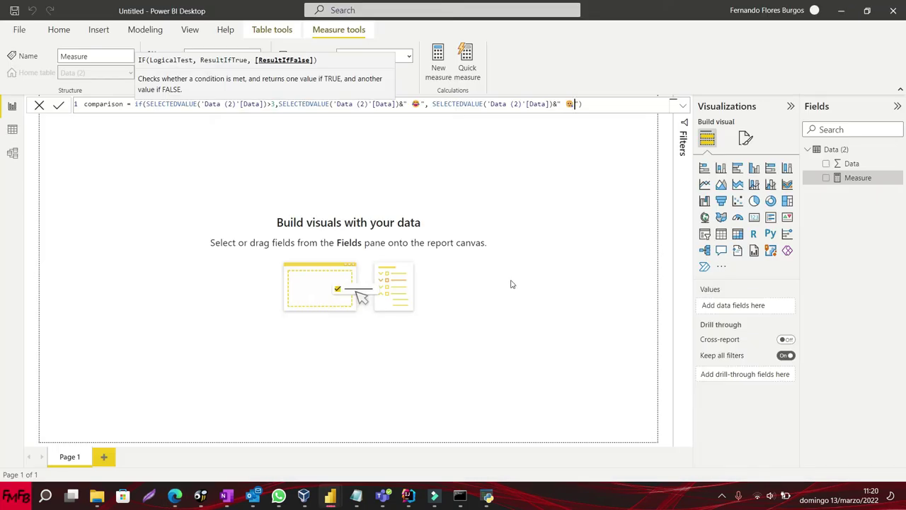
{"action": "key", "text": "Return"}
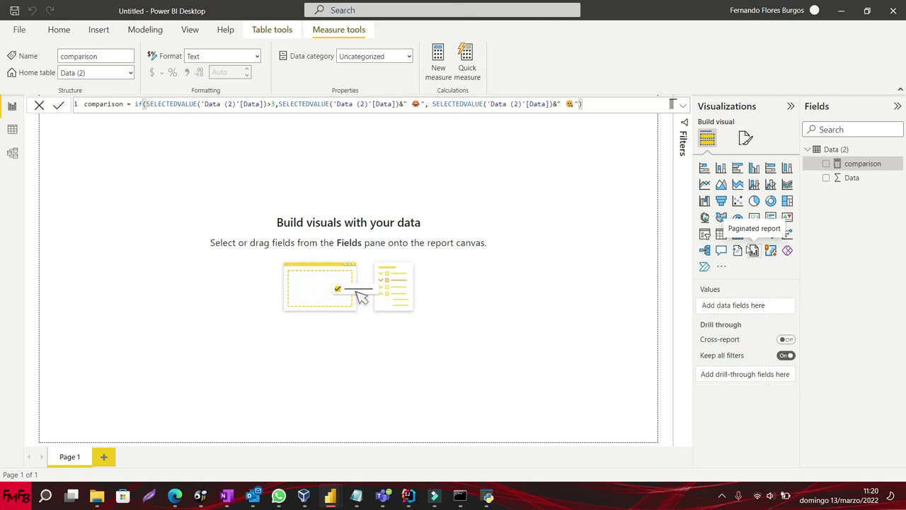
Step: Add a table visual with the Data and comparison fields, and set Data to Don't summarize
{"action": "left_click", "coordinate": [721, 235]}
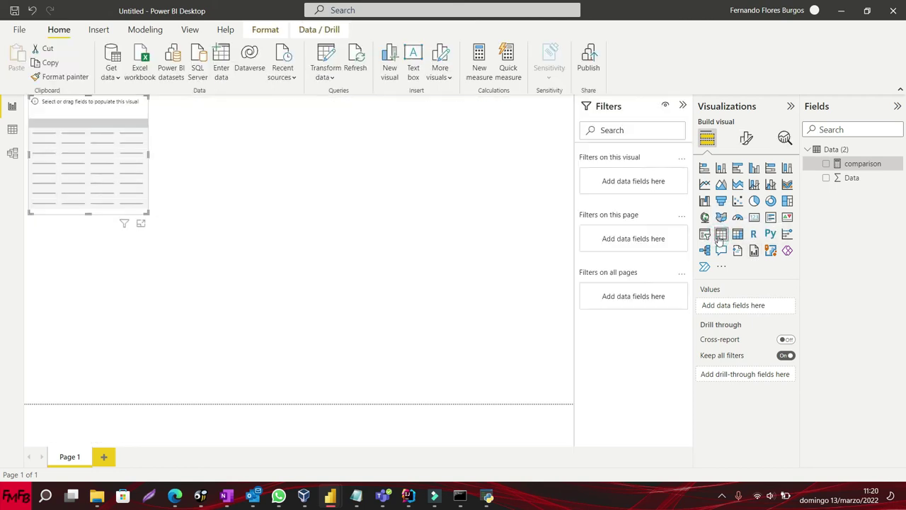
{"action": "left_click", "coordinate": [826, 178]}
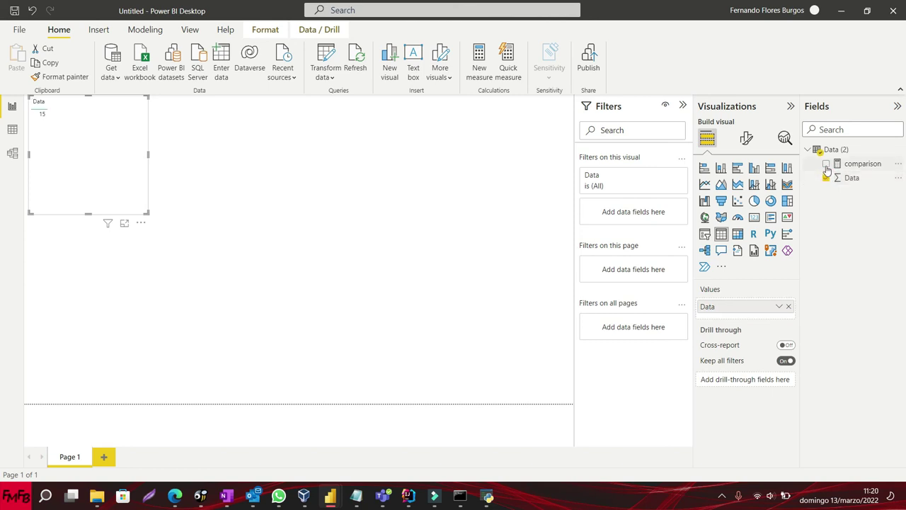
{"action": "left_click", "coordinate": [826, 163]}
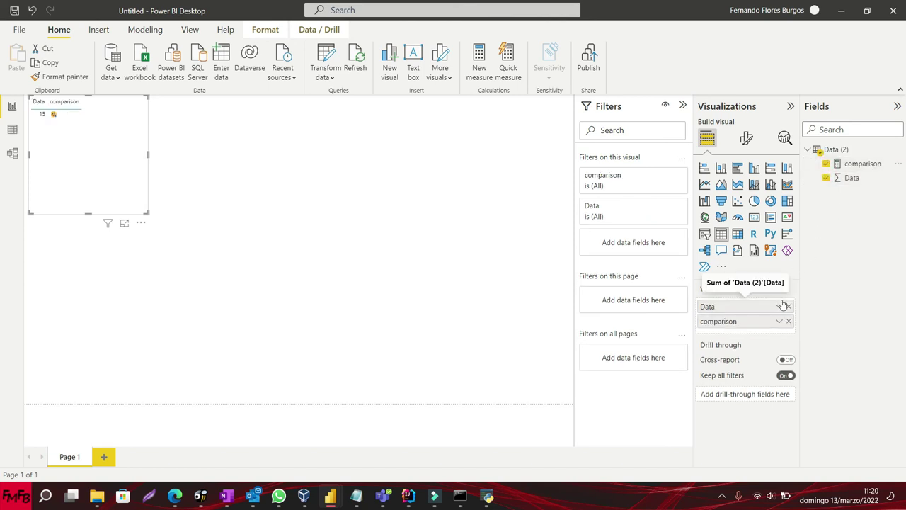
{"action": "left_click", "coordinate": [780, 305]}
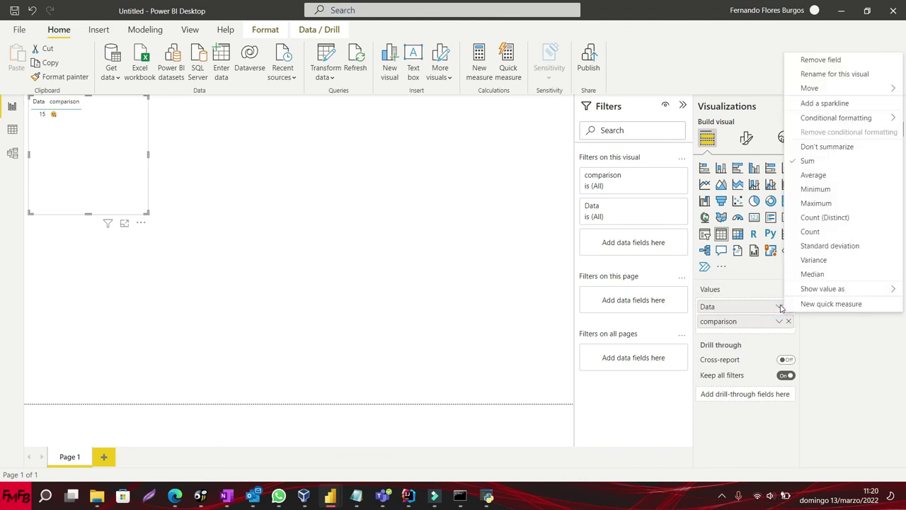
{"action": "left_click", "coordinate": [820, 147]}
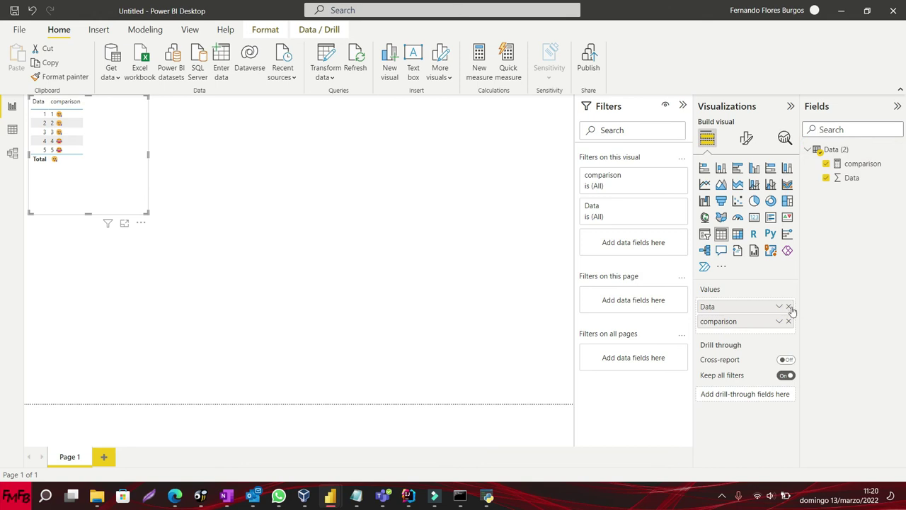